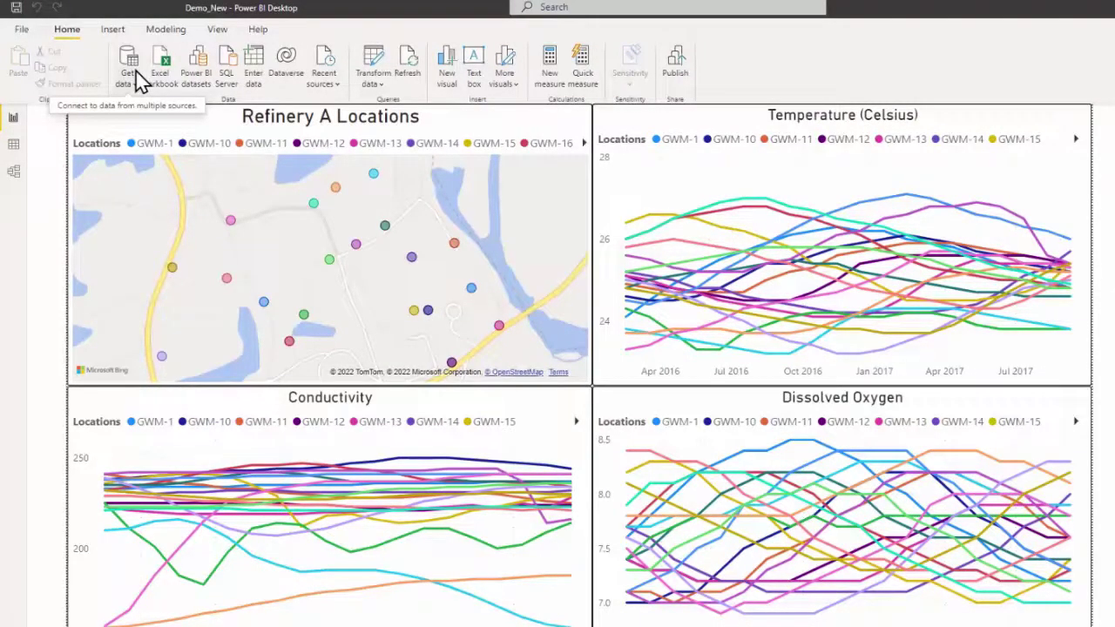
{"action": "left_click", "coordinate": [134, 79]}
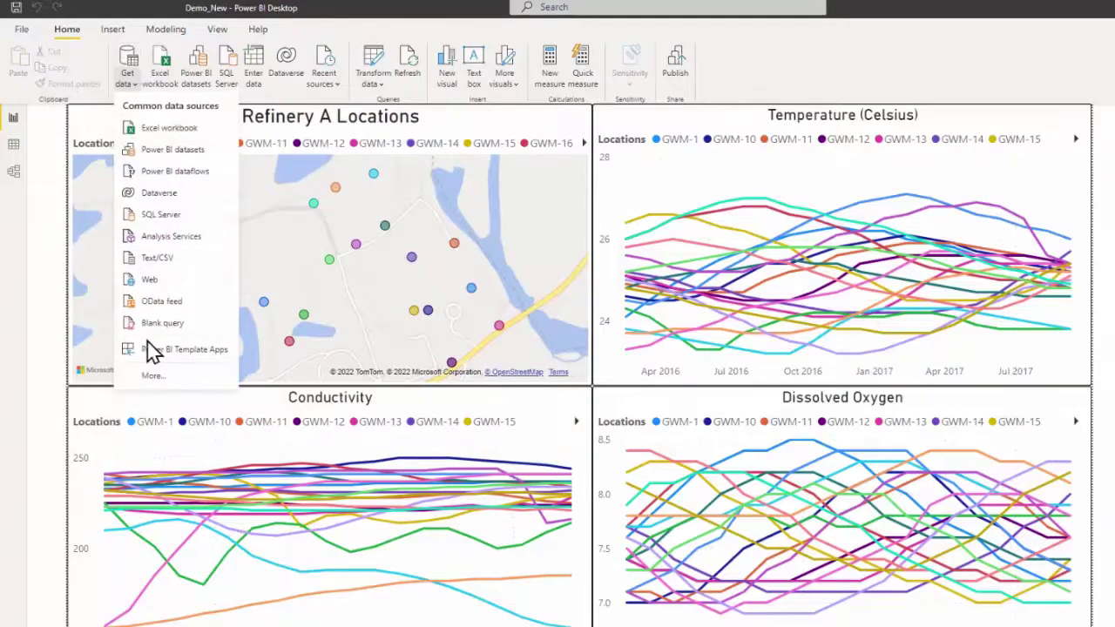
{"action": "left_click", "coordinate": [150, 377]}
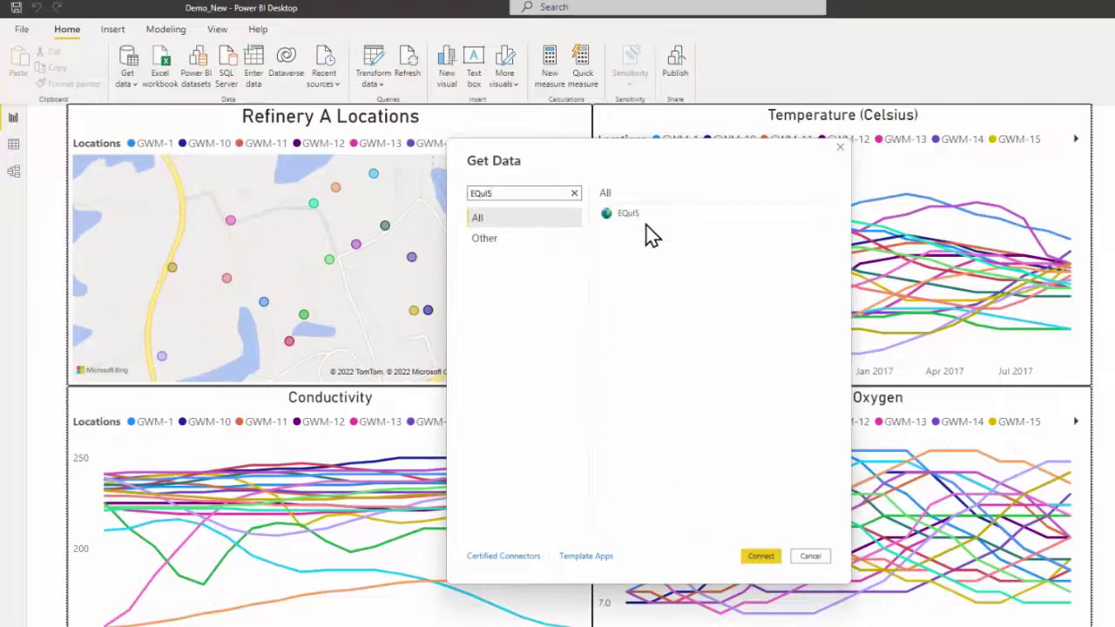
{"action": "left_click", "coordinate": [648, 218]}
{"action": "left_click", "coordinate": [761, 556]}
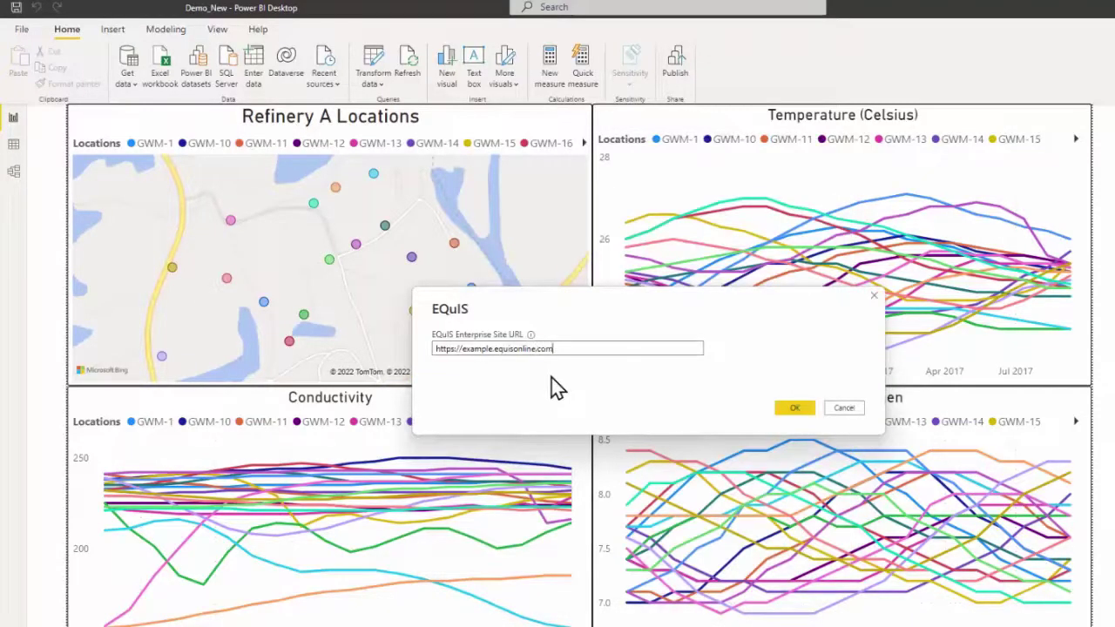
{"action": "left_click", "coordinate": [790, 409]}
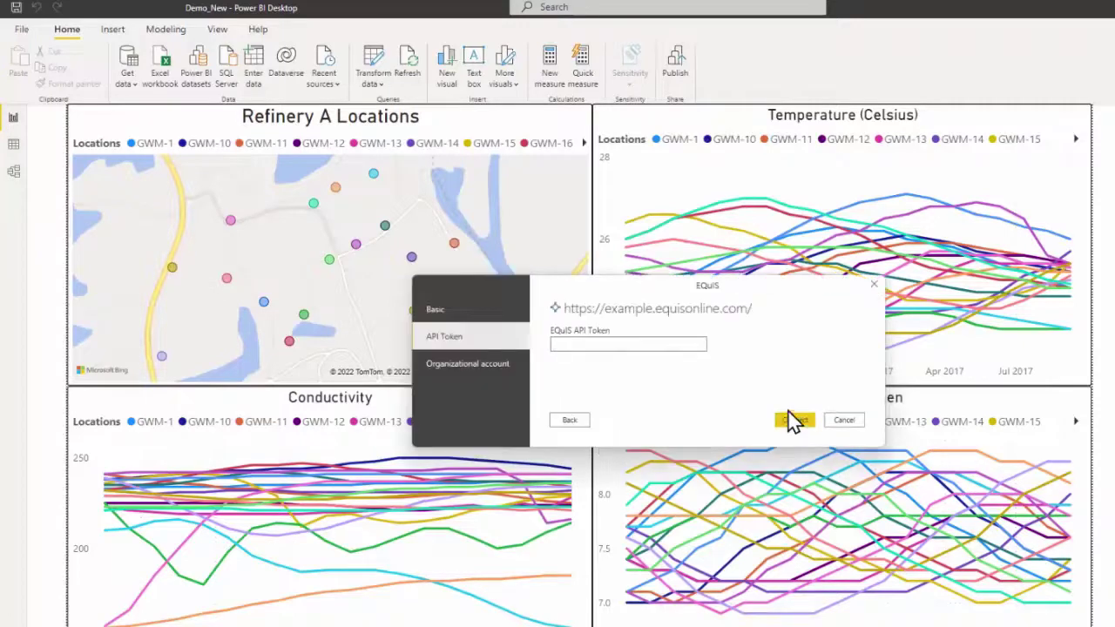
- Review the Basic, API Token and Organizational account sign-in options
{"action": "left_click", "coordinate": [491, 313]}
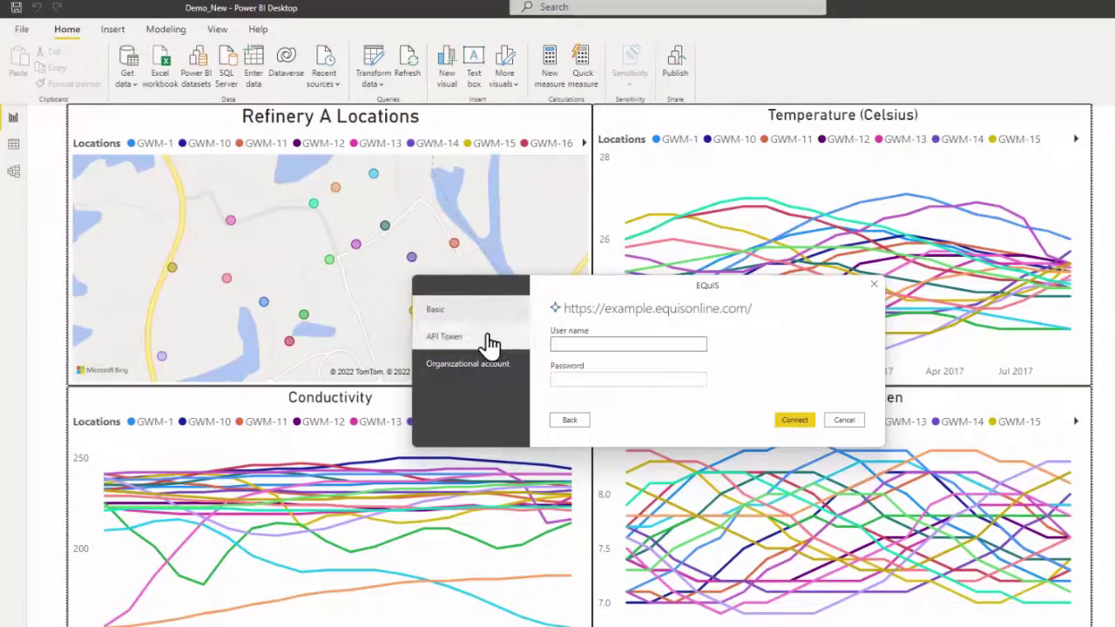
{"action": "left_click", "coordinate": [490, 343]}
{"action": "left_click", "coordinate": [496, 366]}
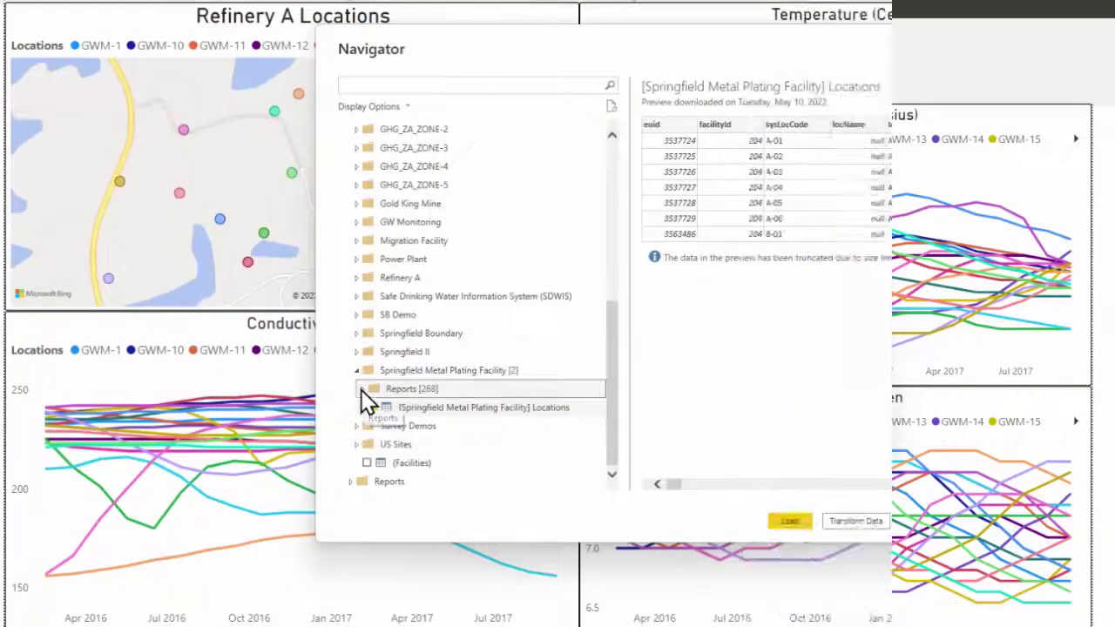
- Expand Reports and tick the Springfield 2008 Q2 13 DCB report
{"action": "left_click", "coordinate": [362, 389]}
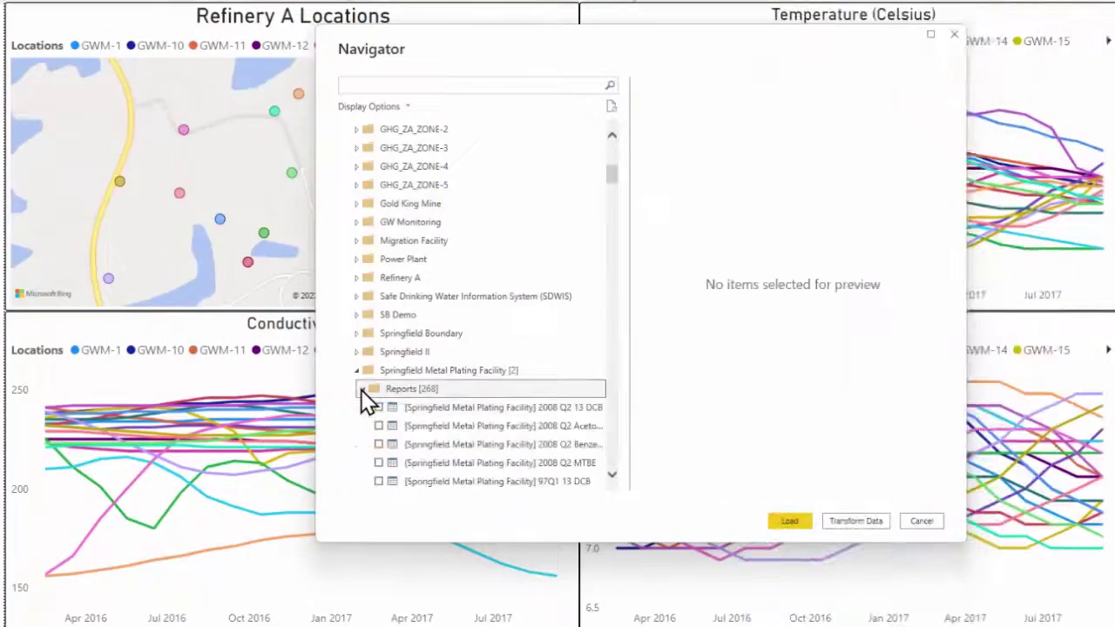
{"action": "left_click", "coordinate": [379, 408]}
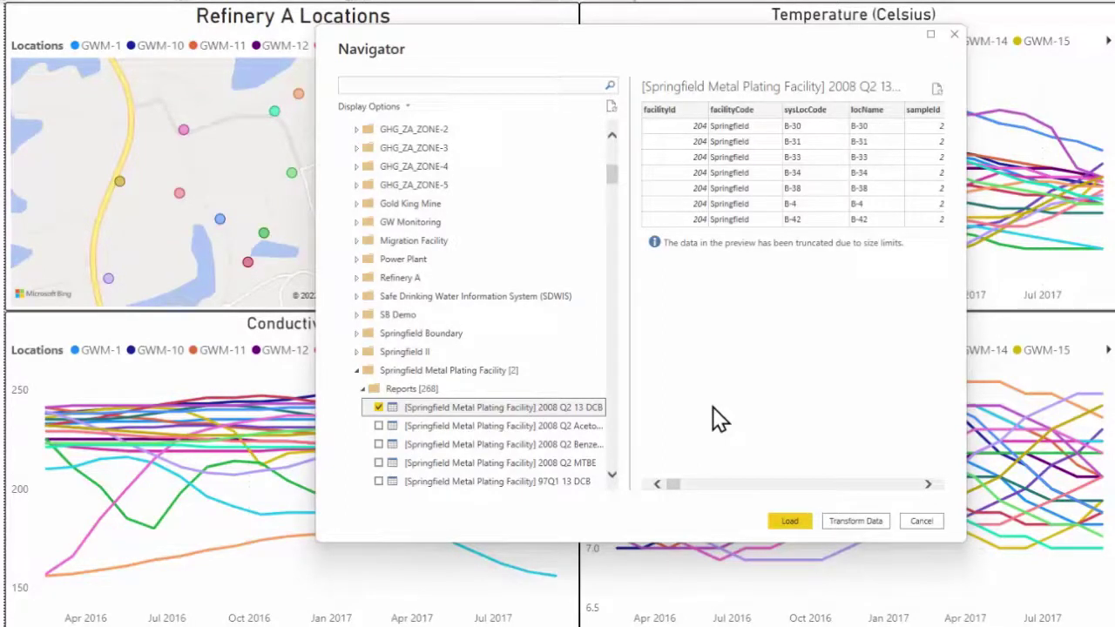
- Cross-filter the dashboard to map location GWM-16, then clear that filter
{"action": "left_click", "coordinate": [247, 263]}
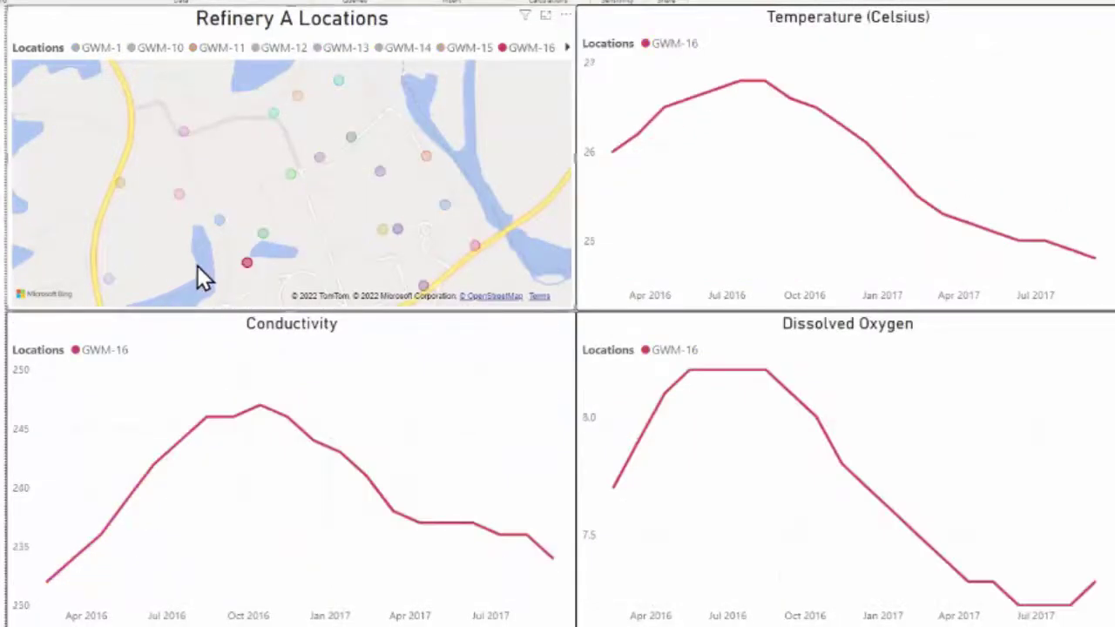
{"action": "left_click", "coordinate": [245, 265]}
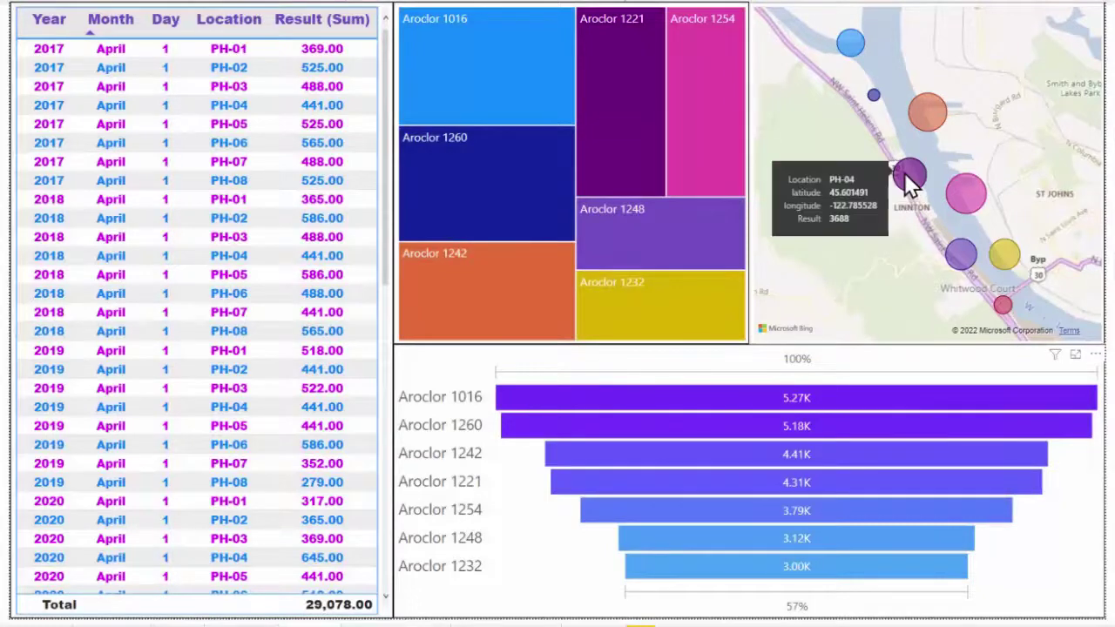
- Toggle a PH-04 cross-filter on and off, then cross-filter to Aroclor 1016
{"action": "left_click", "coordinate": [904, 172]}
{"action": "left_click", "coordinate": [904, 173]}
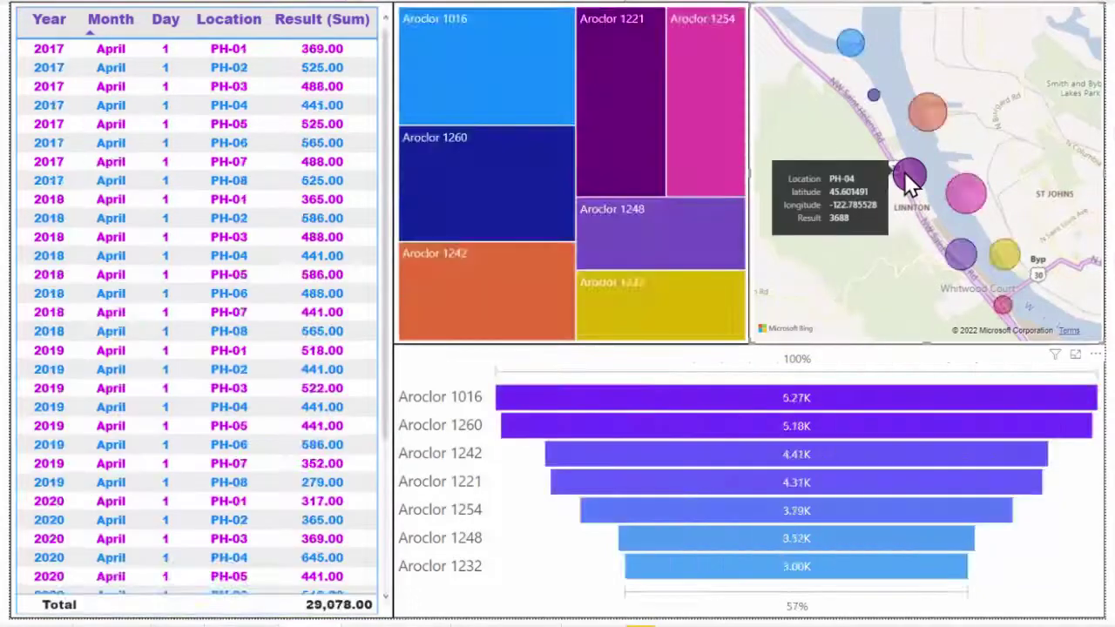
{"action": "left_click", "coordinate": [480, 77]}
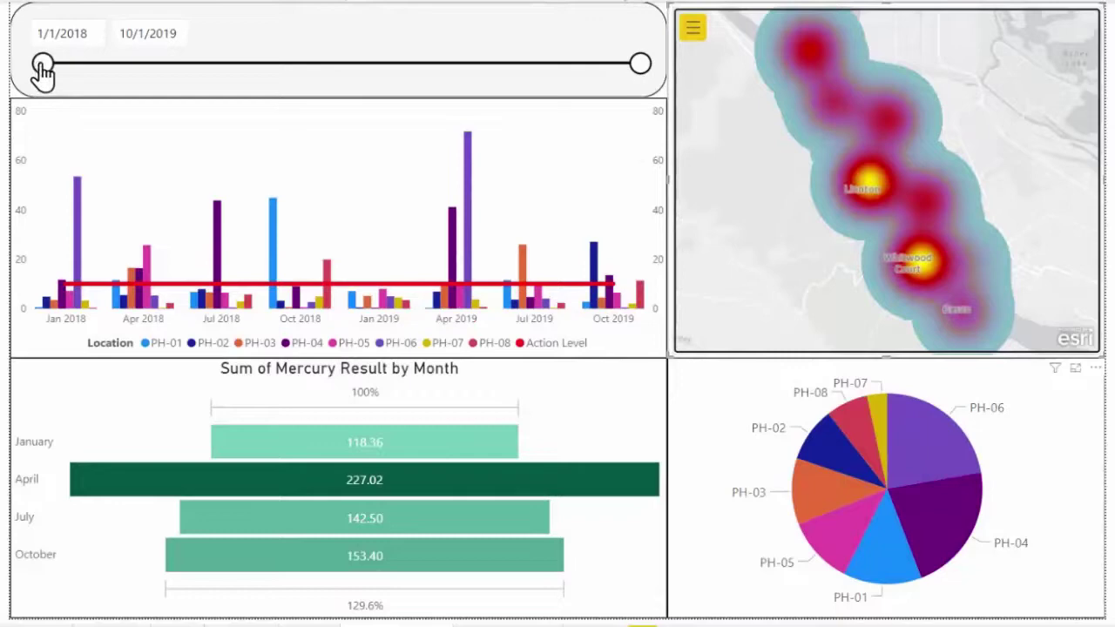
- Move the date slicer's start date to 9/22/2018
{"action": "left_click_drag", "start_coordinate": [42, 69], "coordinate": [290, 75]}
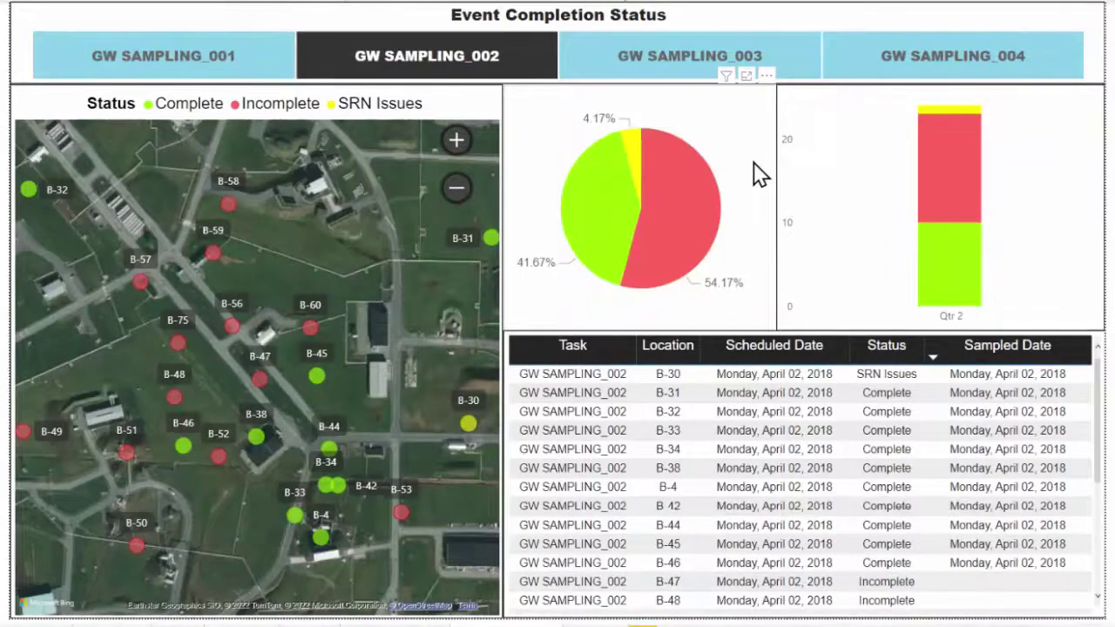
{"action": "mouse_move", "coordinate": [688, 209]}
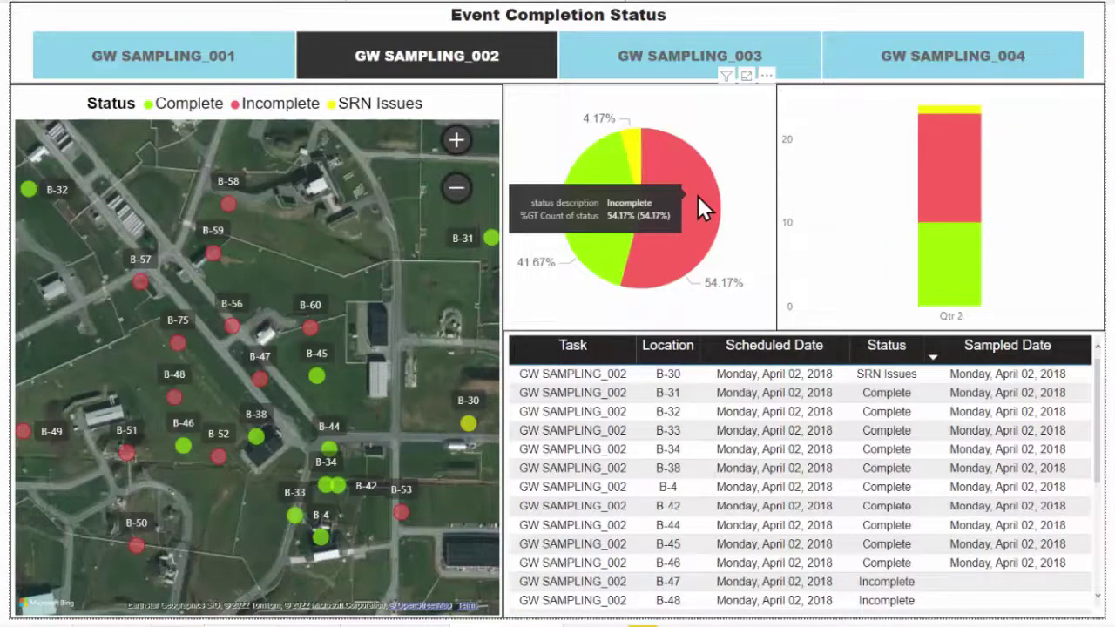
- Filter to Incomplete sampling locations via the pie slice, then clear it
{"action": "left_click", "coordinate": [697, 197]}
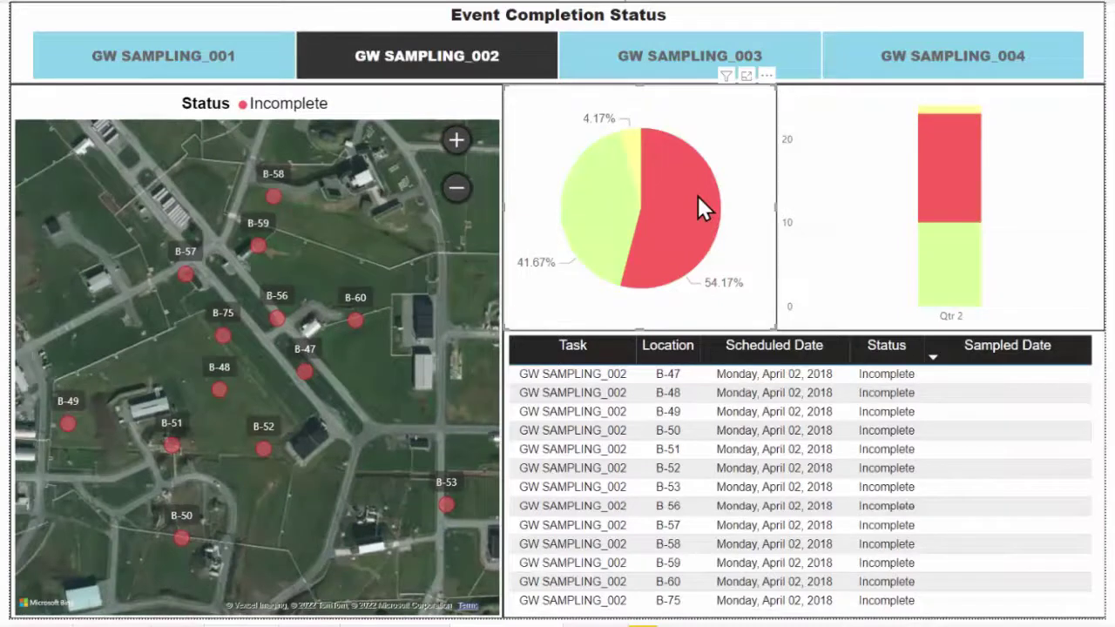
{"action": "left_click", "coordinate": [698, 196]}
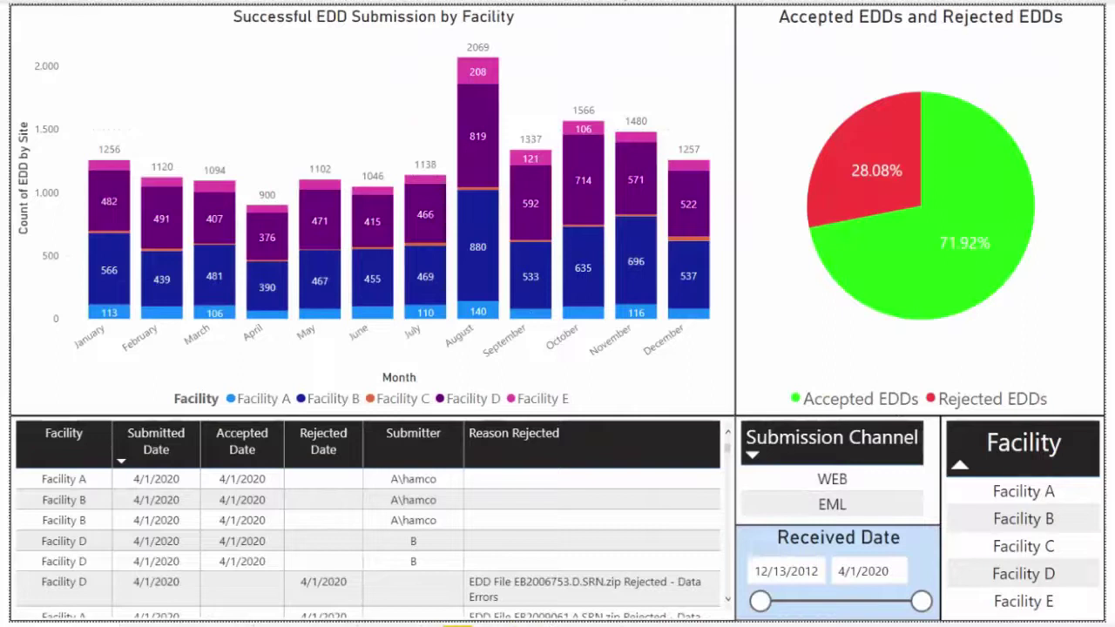
- Select Facility D in the Facility slicer
{"action": "left_click", "coordinate": [1065, 574]}
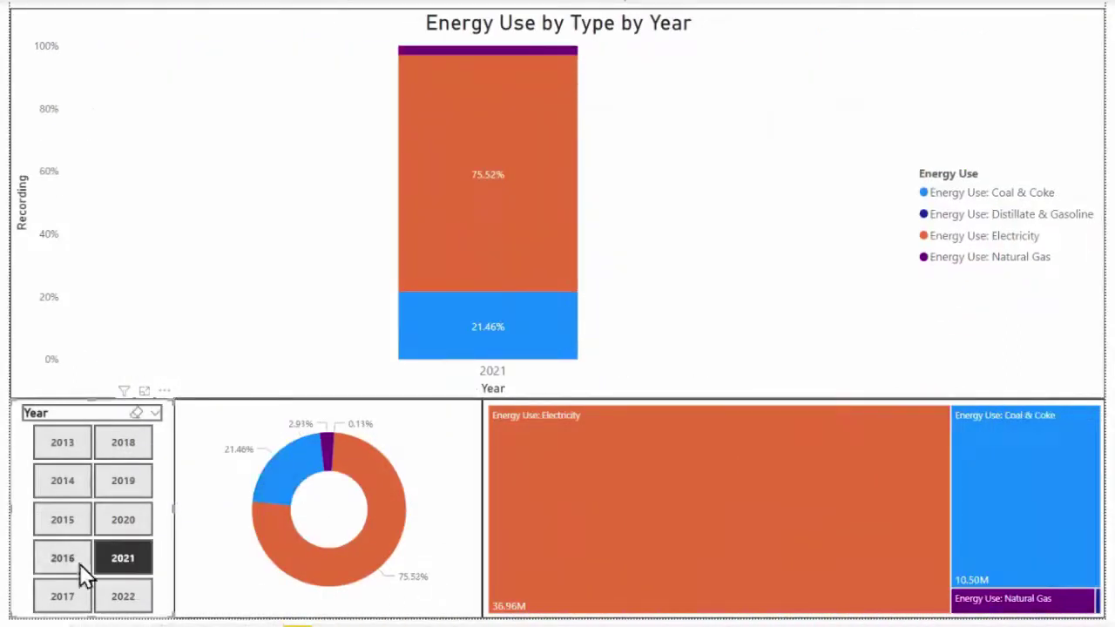
- Try 2020 in the Year slicer, clear it, then show only 2019
{"action": "left_click", "coordinate": [121, 526], "text": "ctrl"}
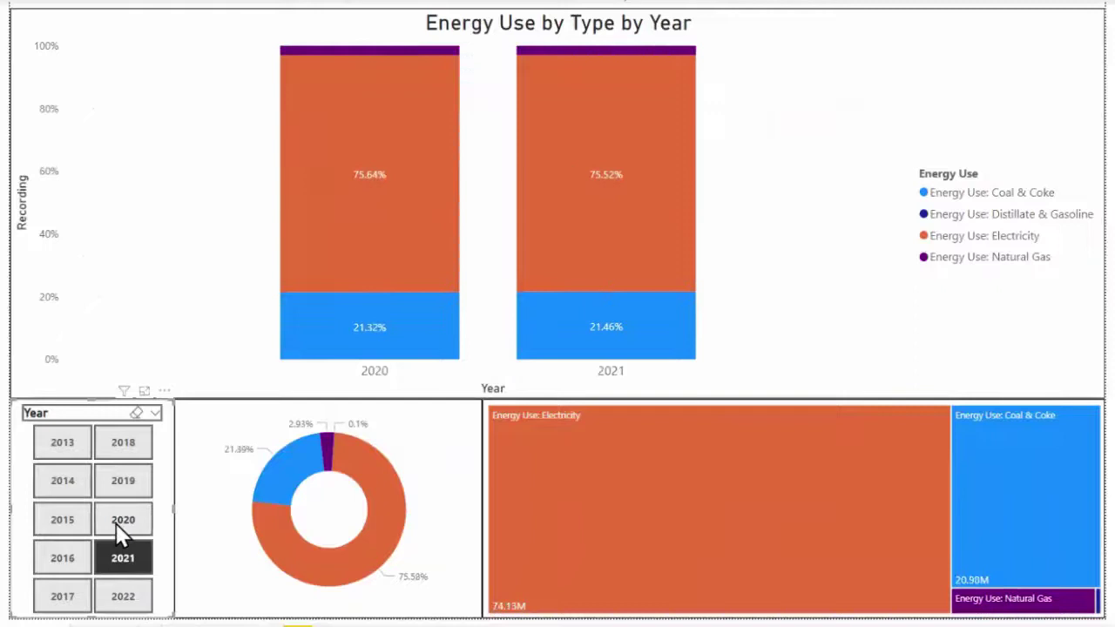
{"action": "left_click", "coordinate": [139, 566]}
{"action": "left_click", "coordinate": [143, 486]}
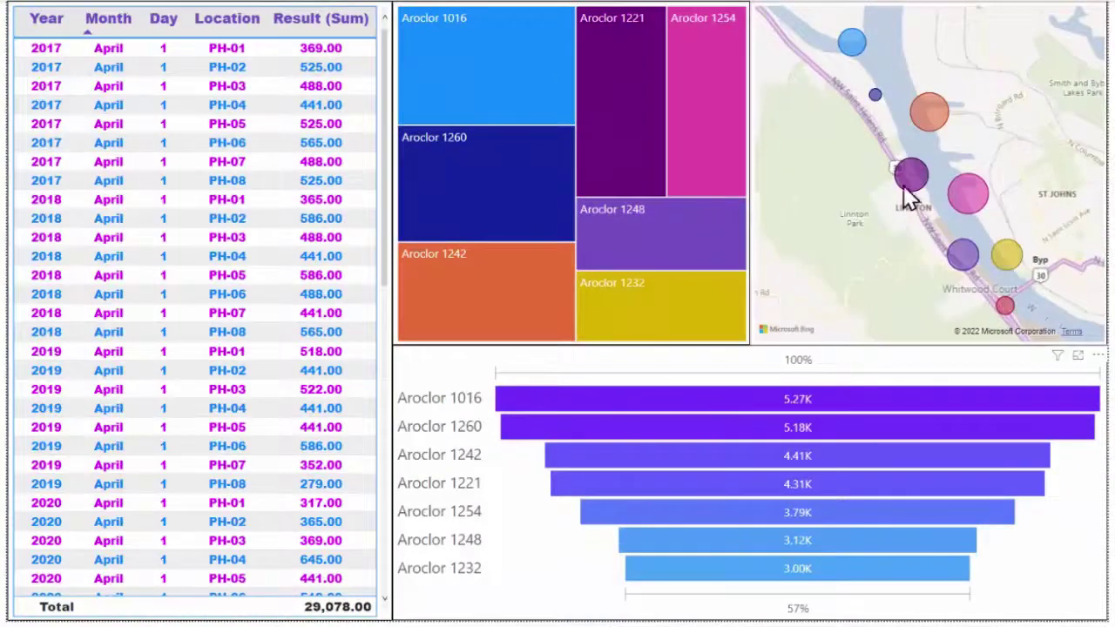
- Cross-filter to PH-04, then to Aroclor 1016, clearing each filter afterwards
{"action": "left_click", "coordinate": [907, 174]}
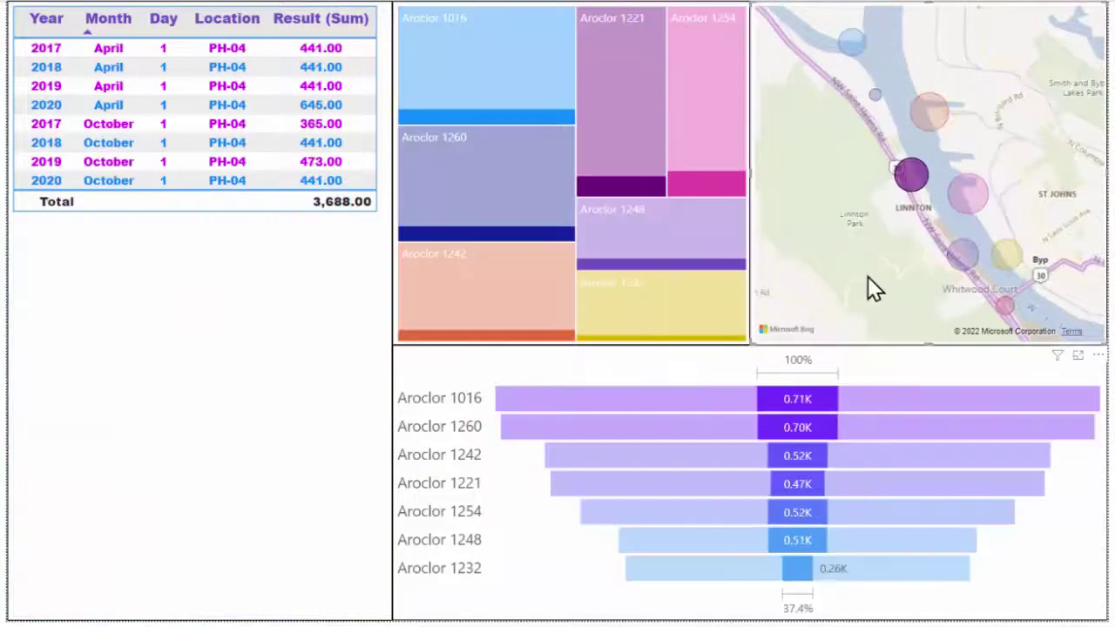
{"action": "left_click", "coordinate": [906, 172]}
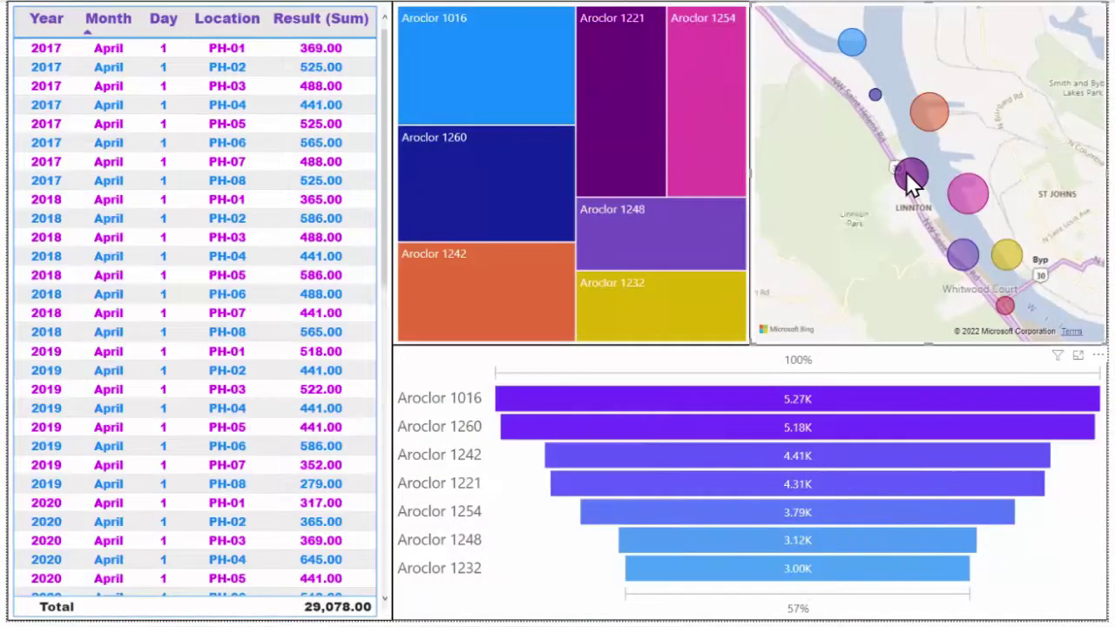
{"action": "left_click", "coordinate": [479, 77]}
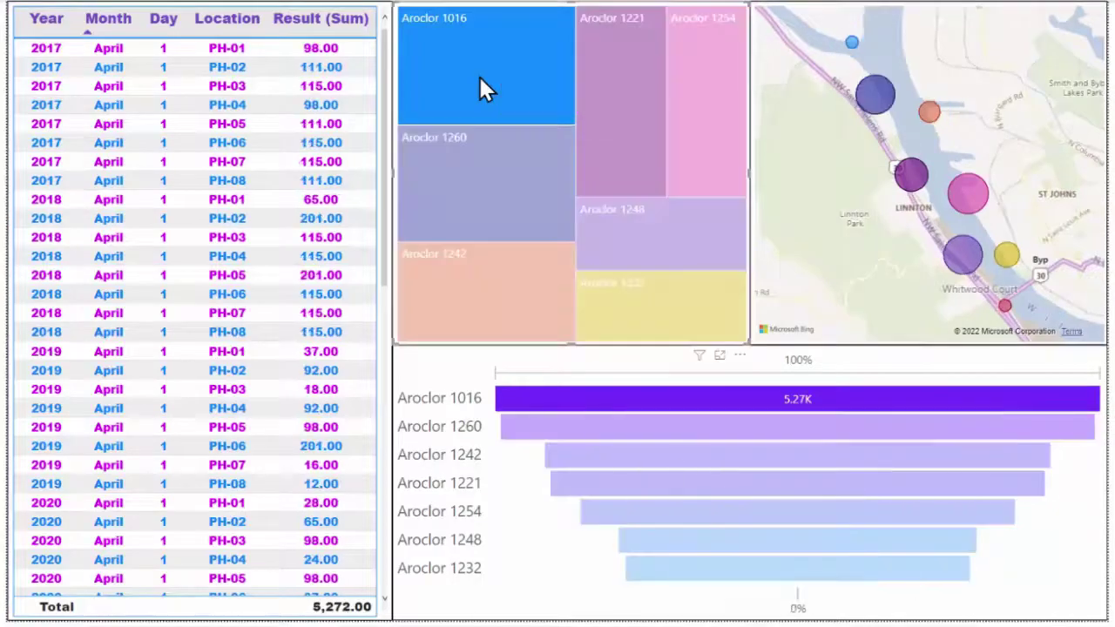
{"action": "left_click", "coordinate": [478, 75]}
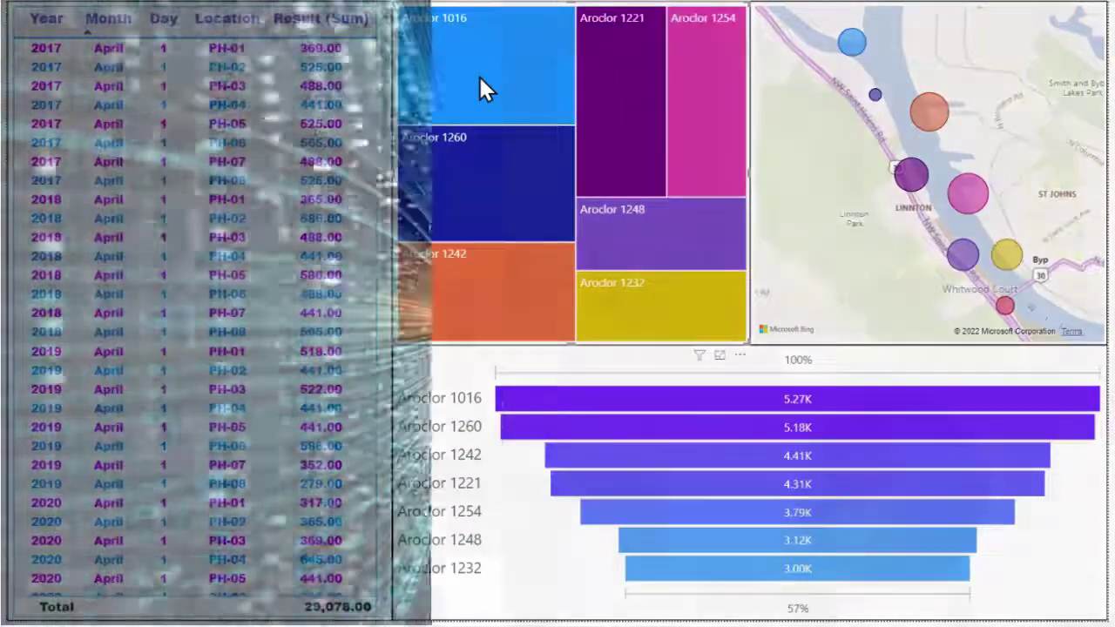